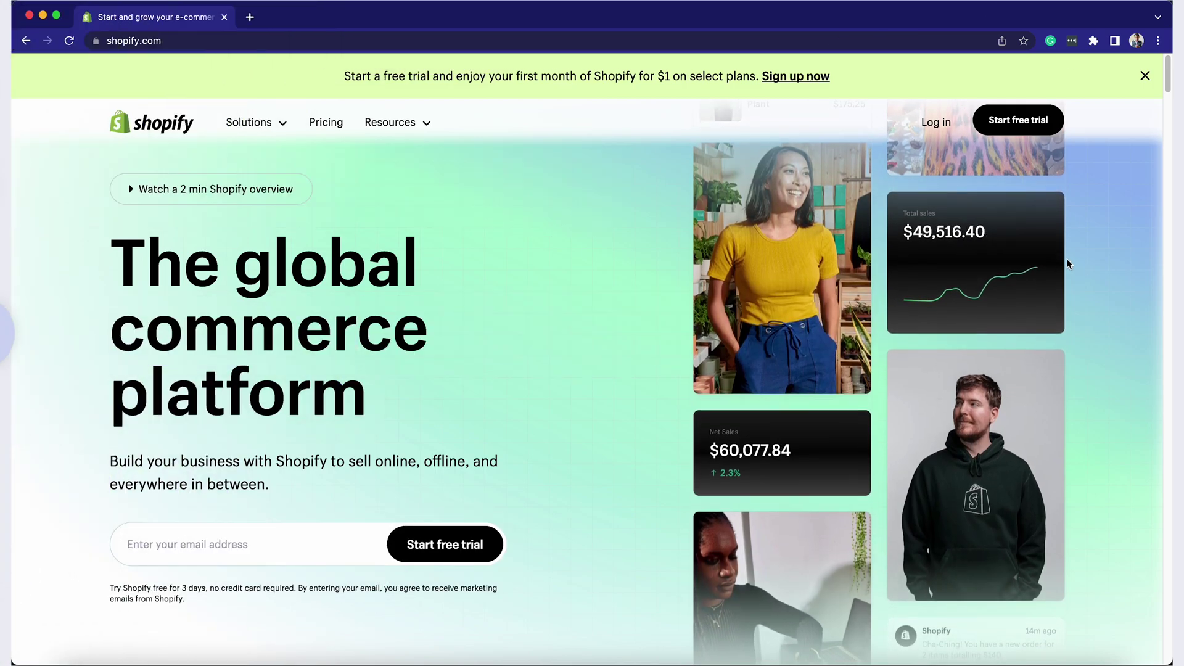
- Go to the Shopify login page and sign in to the store's admin dashboard
{"action": "left_click", "coordinate": [939, 123]}
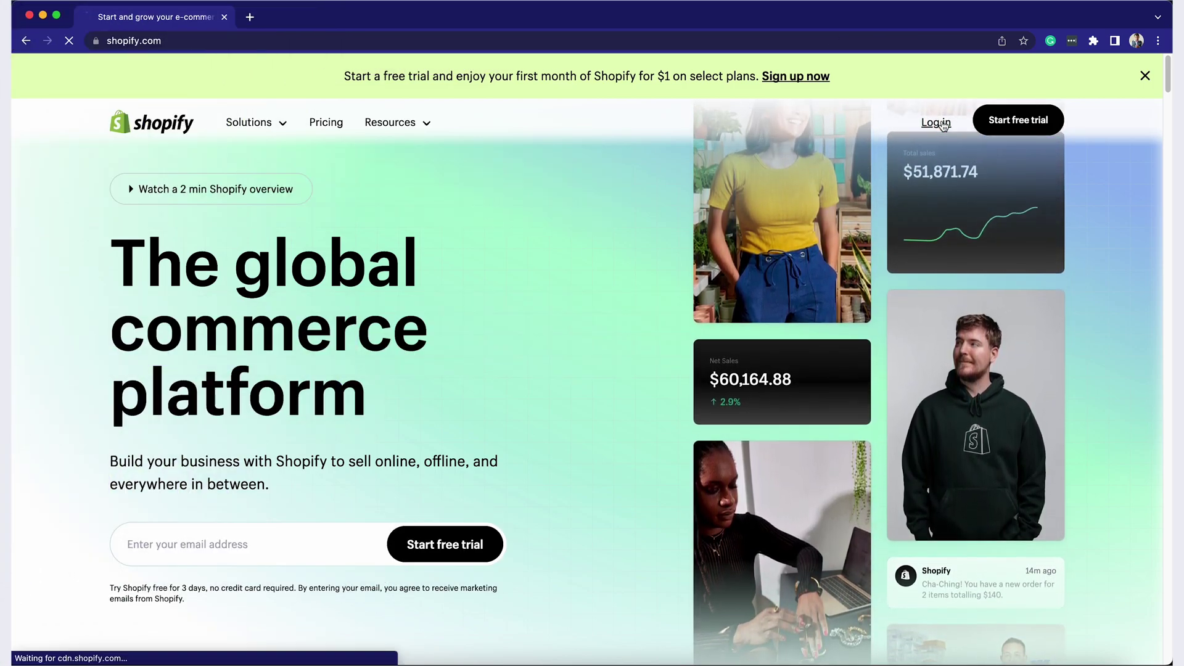
{"action": "left_click", "coordinate": [939, 123]}
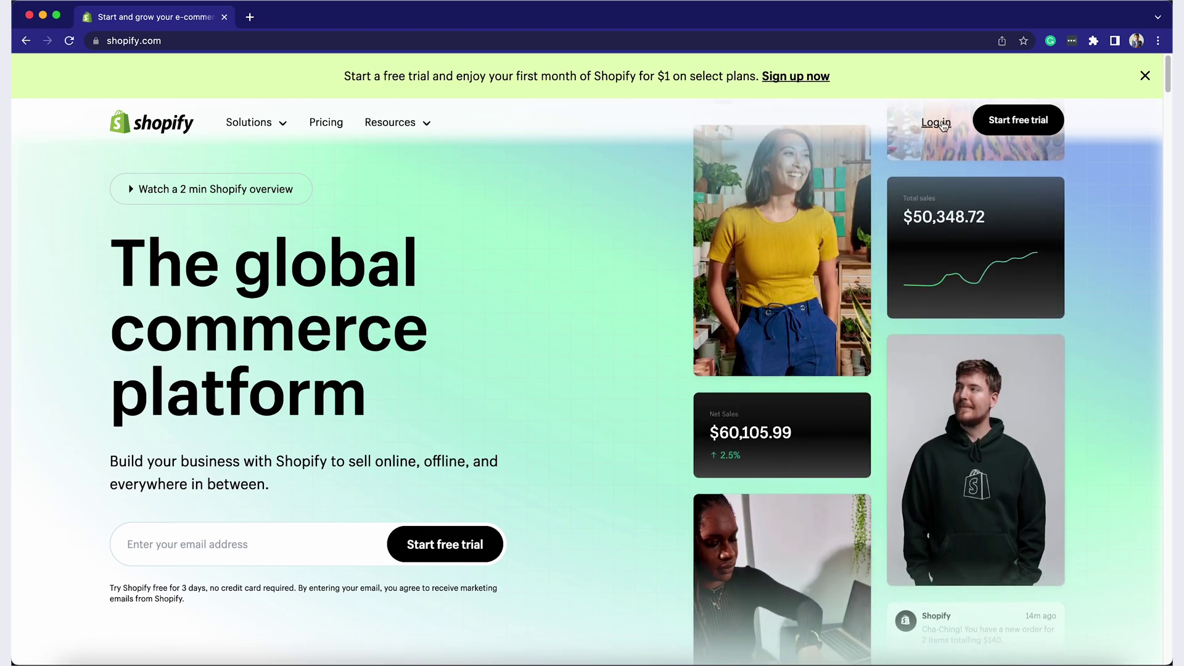
{"action": "left_click", "coordinate": [941, 124]}
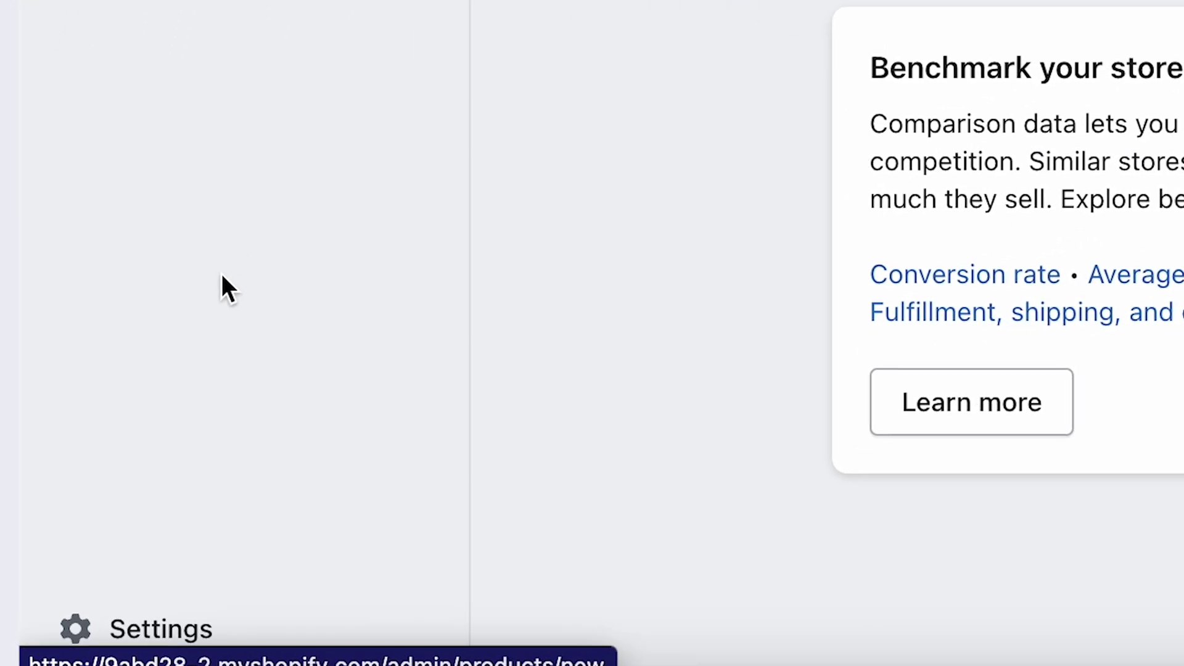
- Go to Settings and choose the Checkout page from the store admin
{"action": "left_click", "coordinate": [135, 641]}
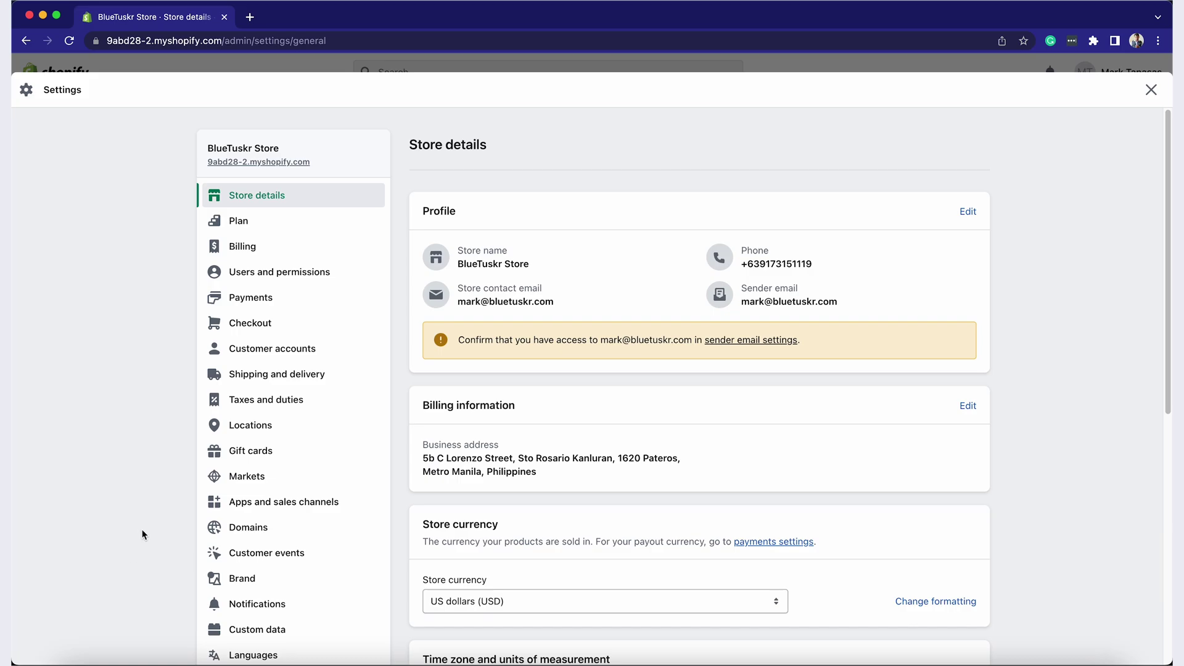
{"action": "left_click", "coordinate": [298, 320]}
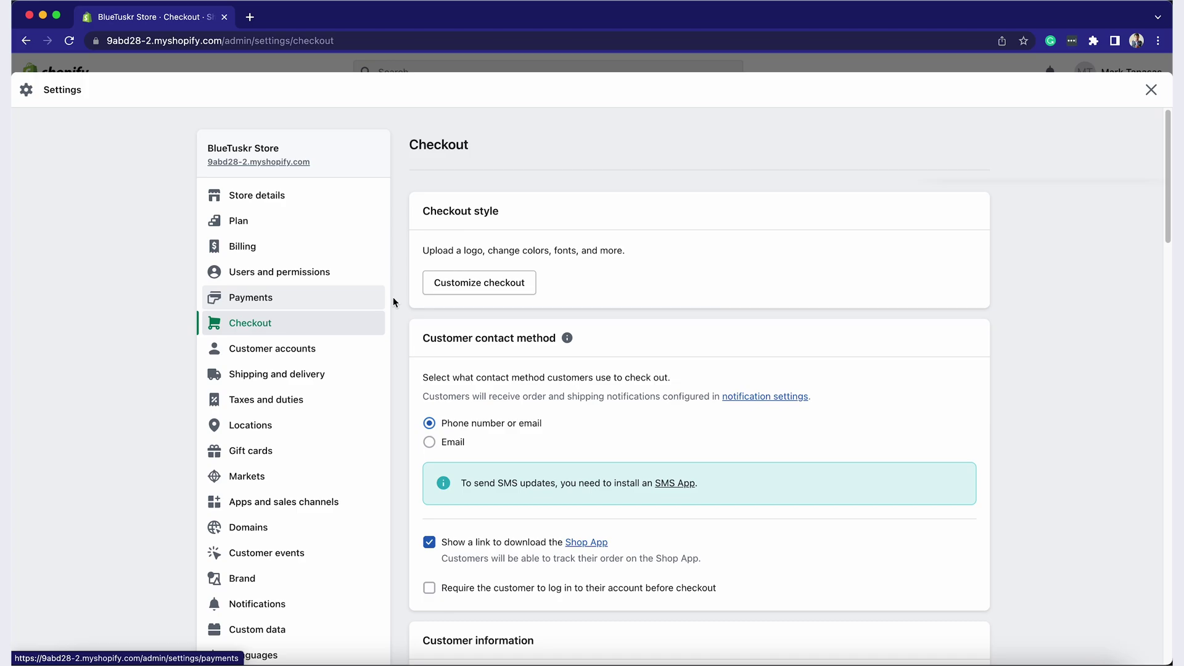
- Launch Customize checkout and expand the CHECKOUT section of Theme settings
{"action": "left_click", "coordinate": [504, 282]}
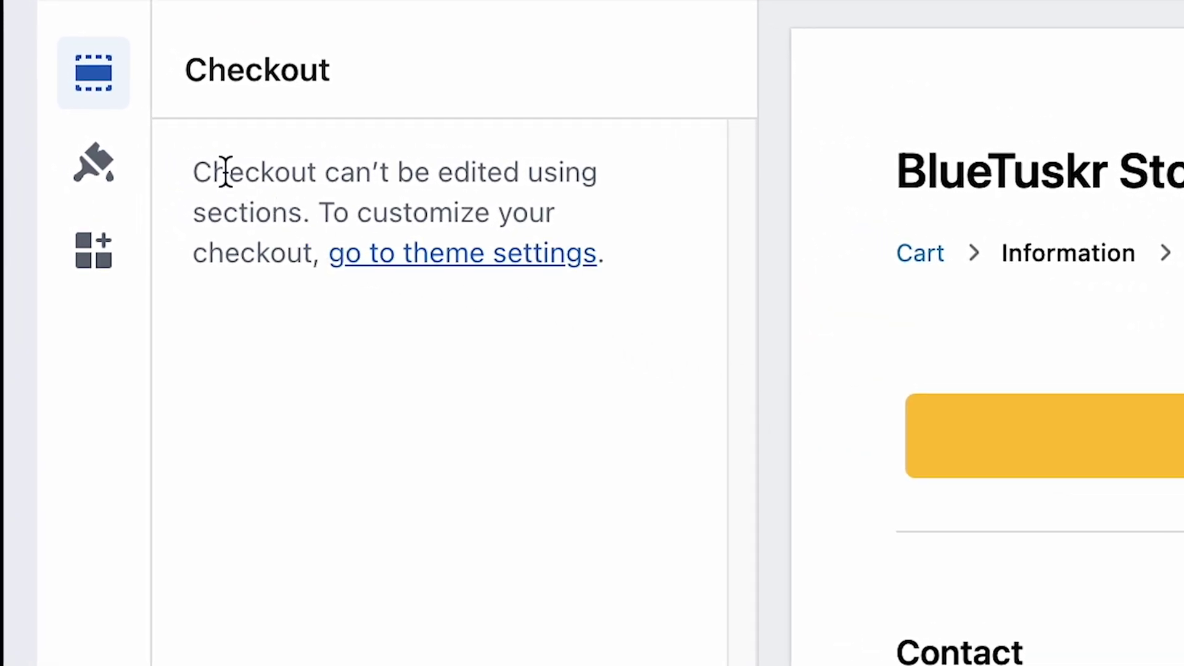
{"action": "left_click", "coordinate": [111, 170]}
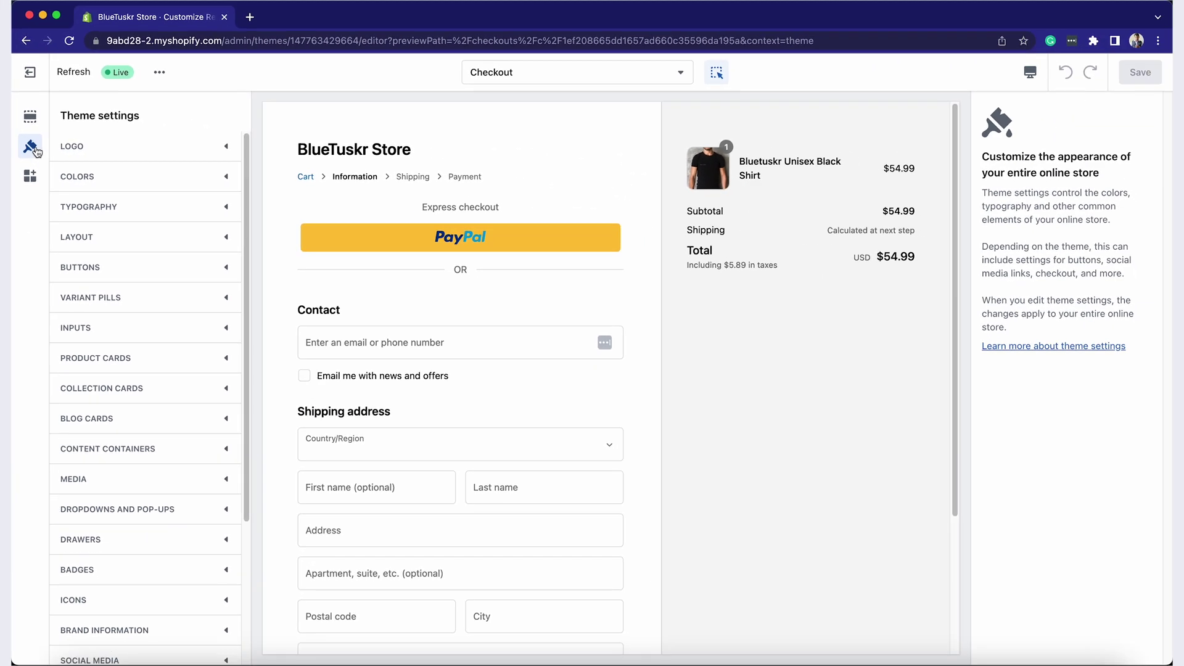
{"action": "scroll", "coordinate": [202, 306], "scroll_direction": "down", "scroll_amount": 5}
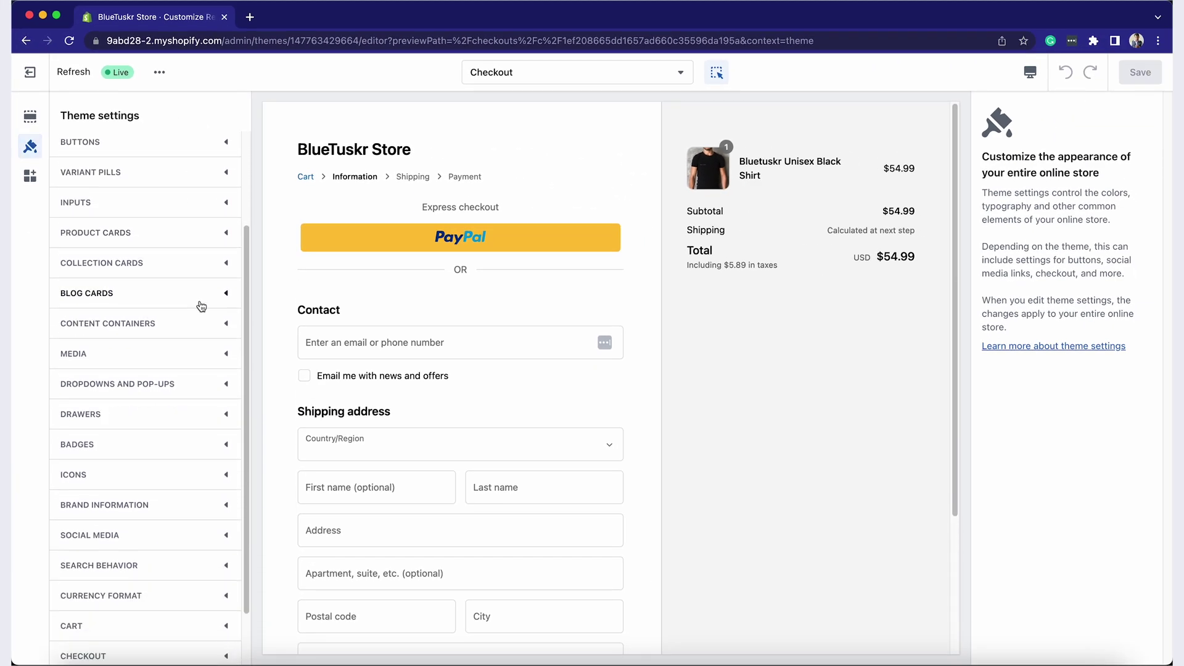
{"action": "scroll", "coordinate": [202, 307], "scroll_direction": "down", "scroll_amount": 3}
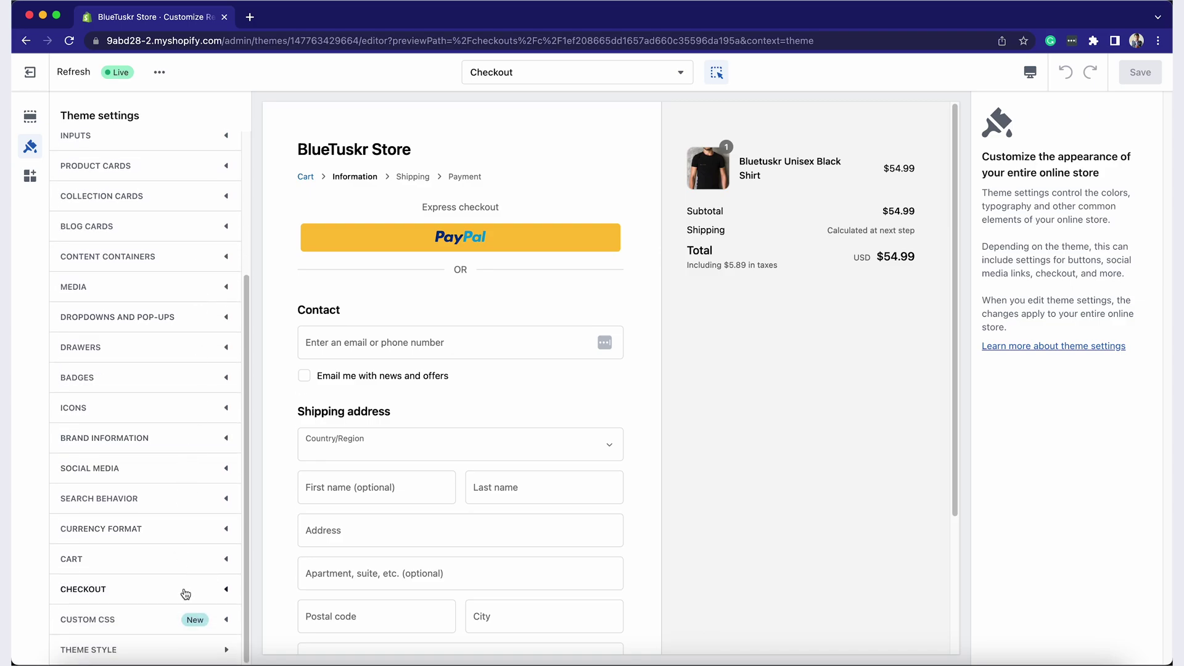
{"action": "left_click", "coordinate": [185, 589]}
{"action": "scroll", "coordinate": [185, 593], "scroll_direction": "down", "scroll_amount": 10}
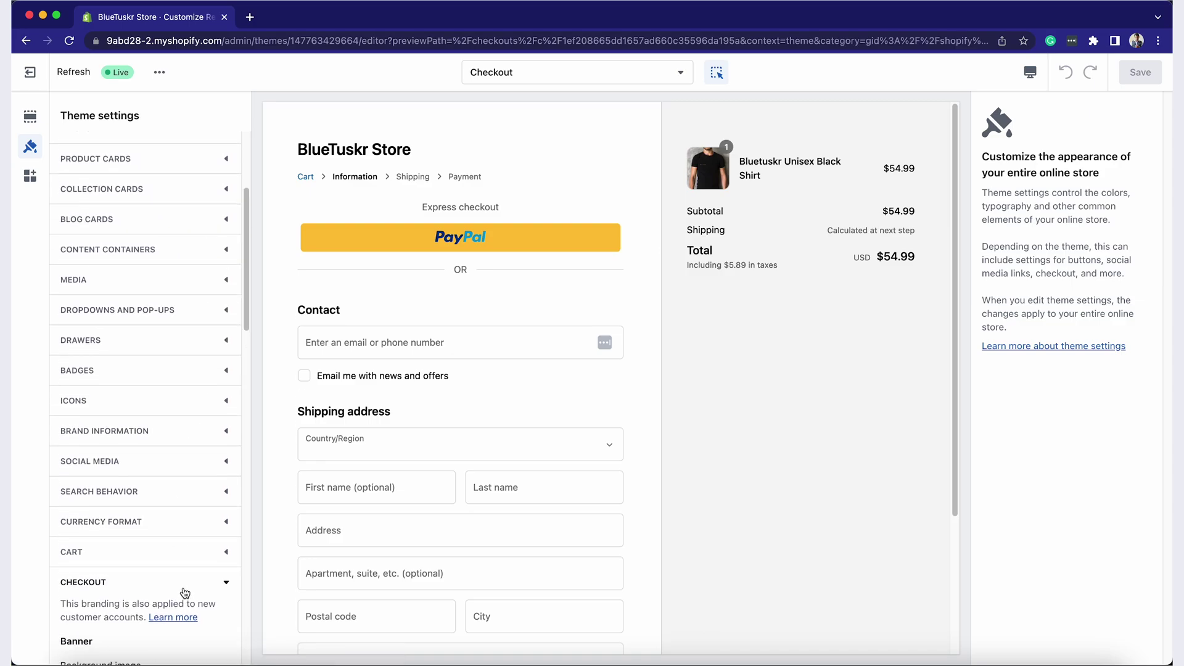
{"action": "scroll", "coordinate": [179, 587], "scroll_direction": "down", "scroll_amount": 3}
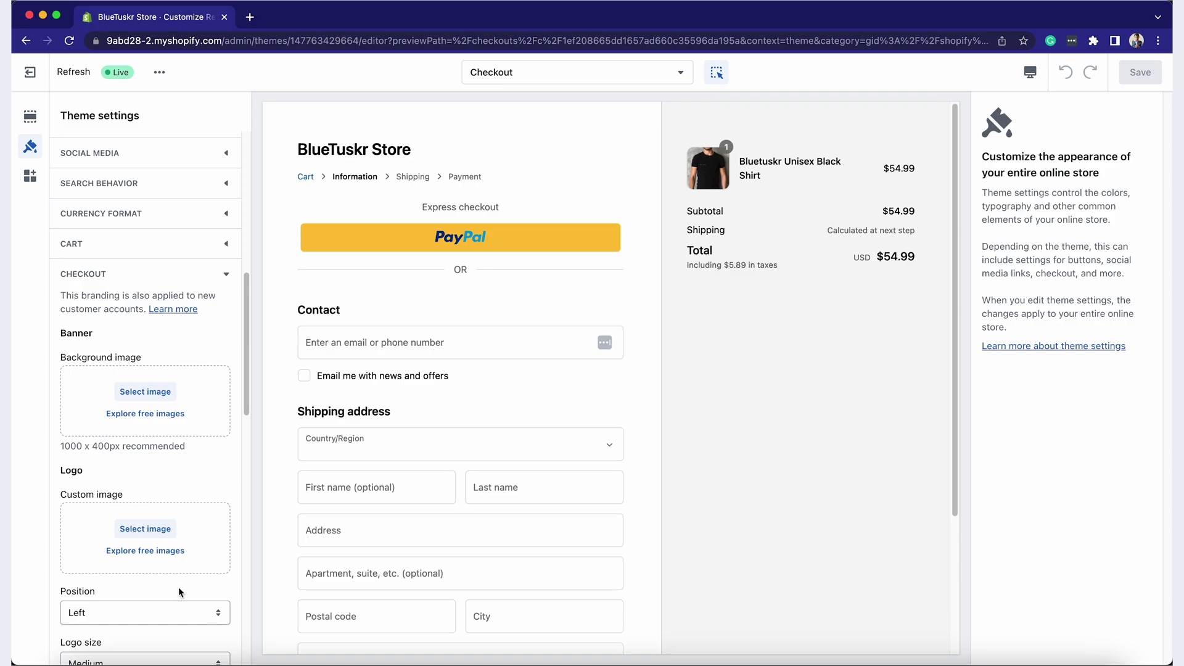
- Preview a yellow Women's Fashion free image as the checkout banner without applying it
{"action": "left_click", "coordinate": [164, 408]}
{"action": "left_click", "coordinate": [139, 370]}
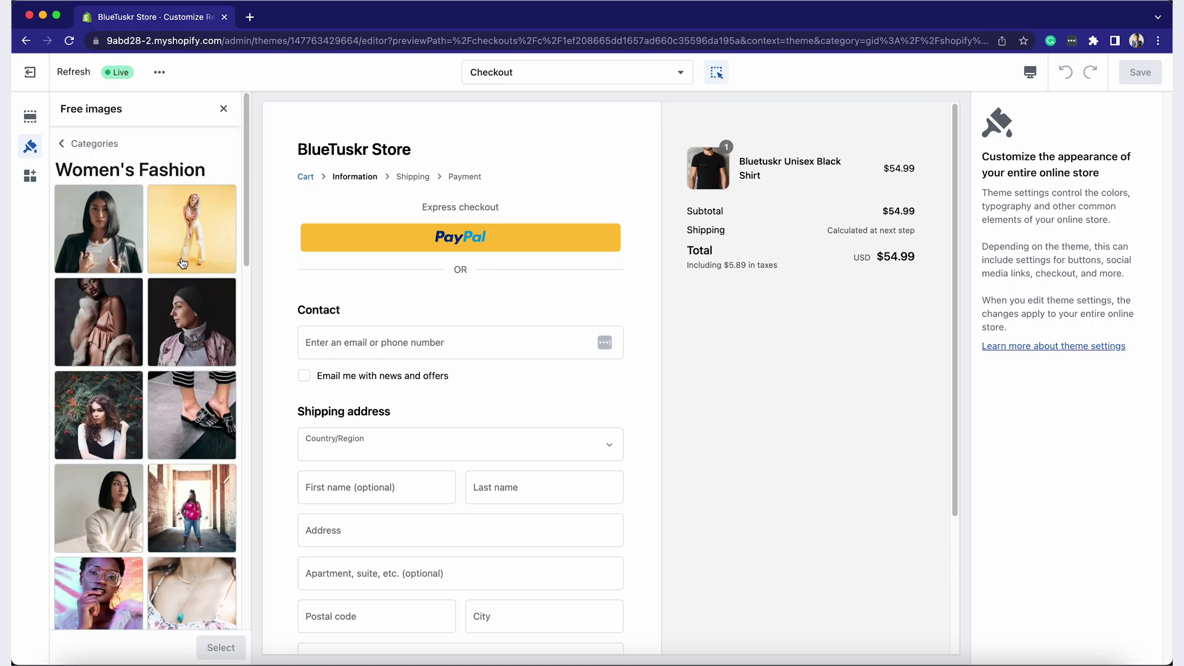
{"action": "left_click", "coordinate": [191, 229]}
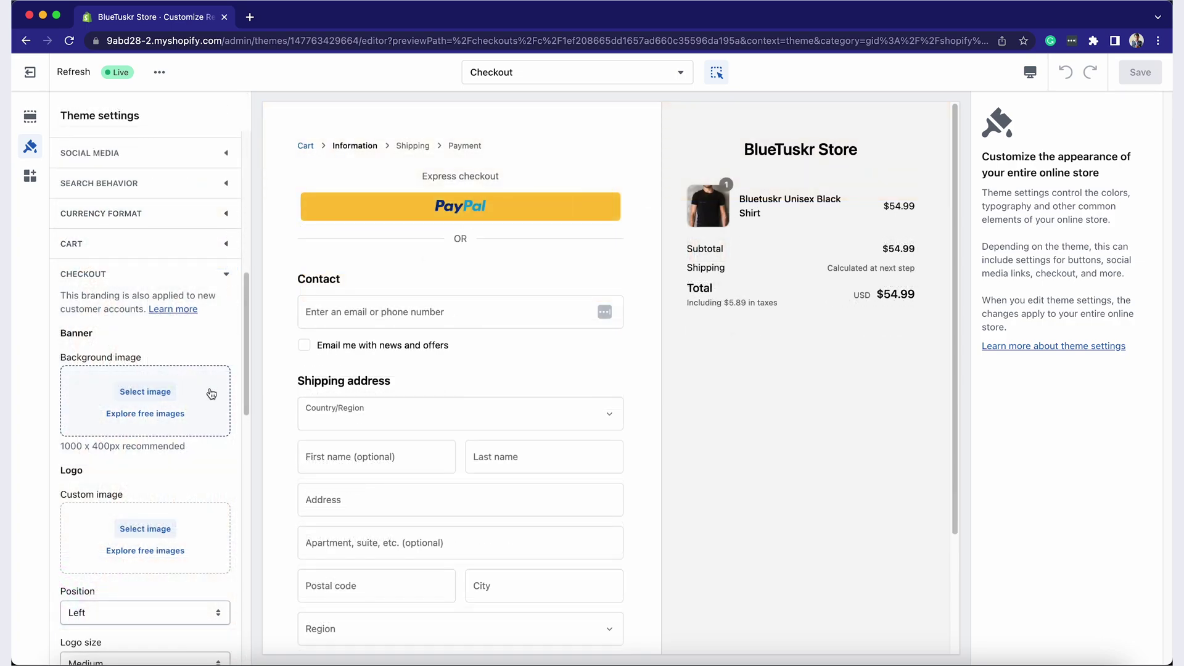
{"action": "scroll", "coordinate": [206, 476], "scroll_direction": "down", "scroll_amount": 8}
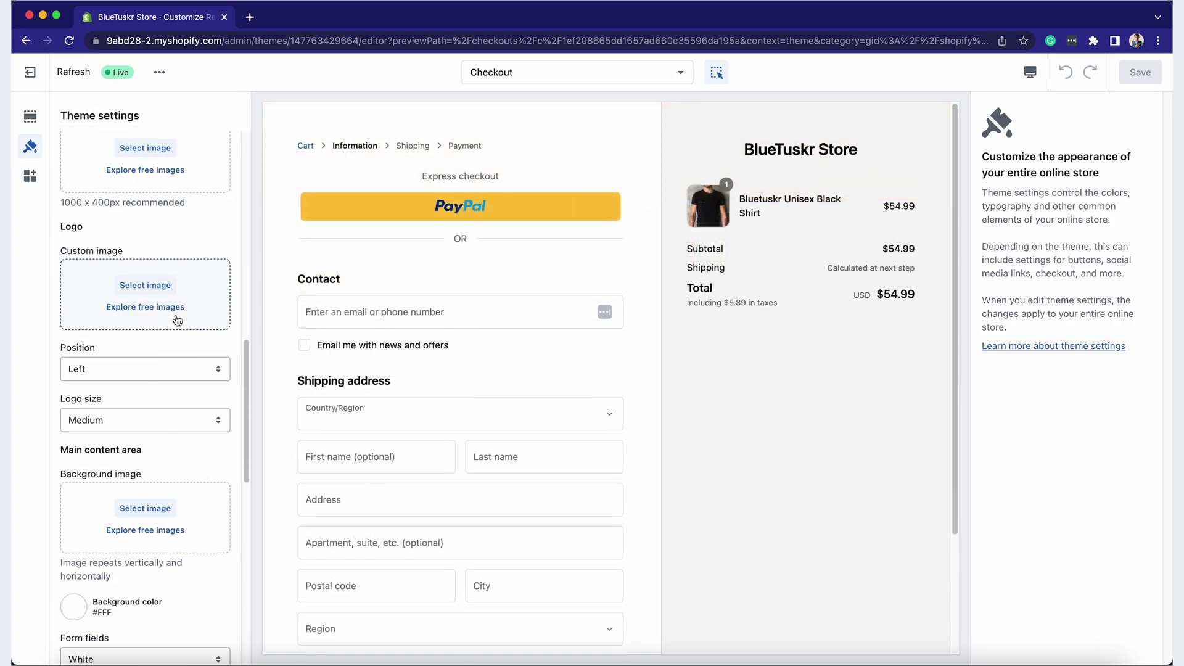
- Look at the BlueTuskr logo in the image picker, close it unchosen, then scroll to Main content area
{"action": "left_click", "coordinate": [146, 287]}
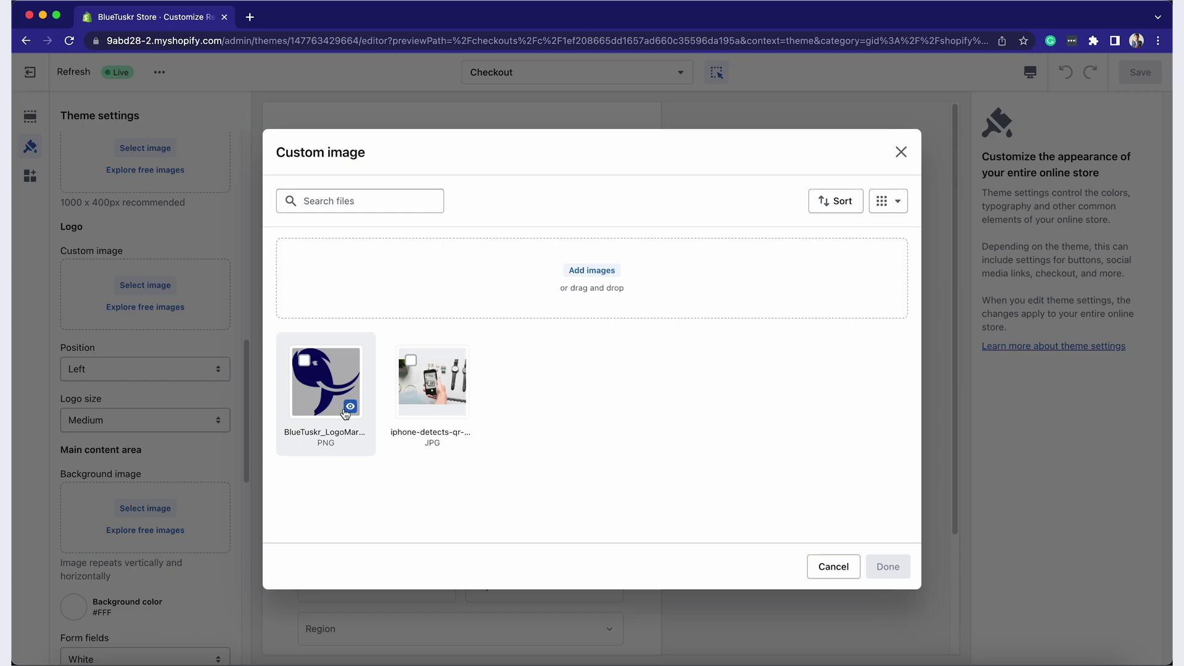
{"action": "left_click", "coordinate": [351, 407]}
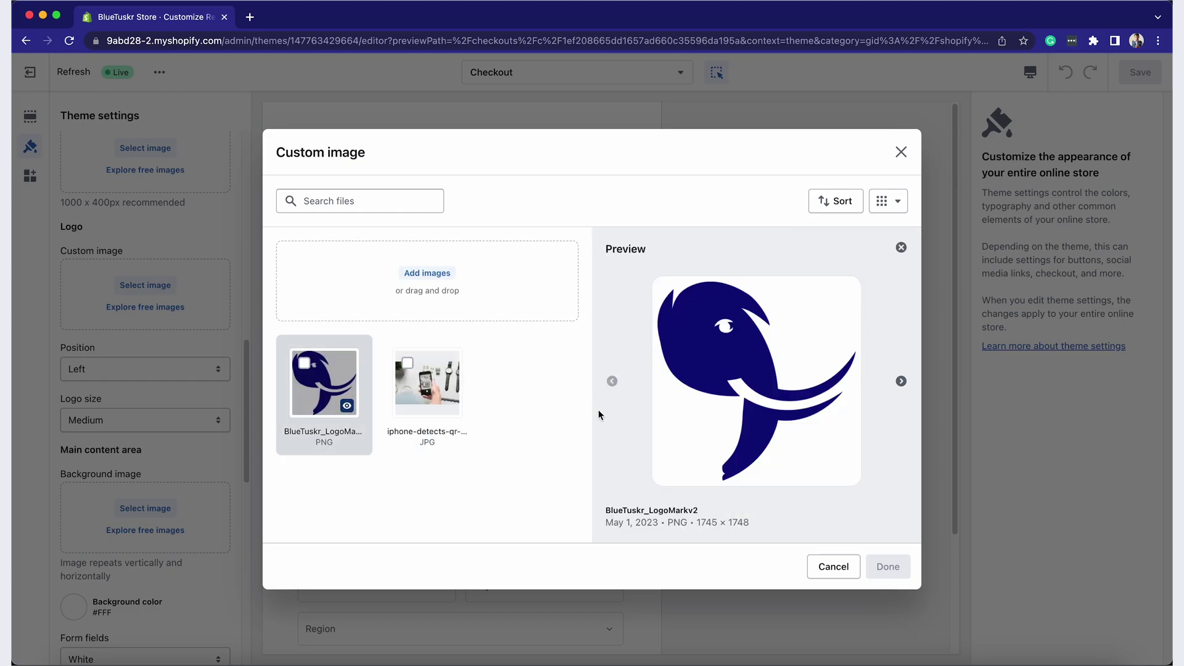
{"action": "left_click", "coordinate": [833, 568]}
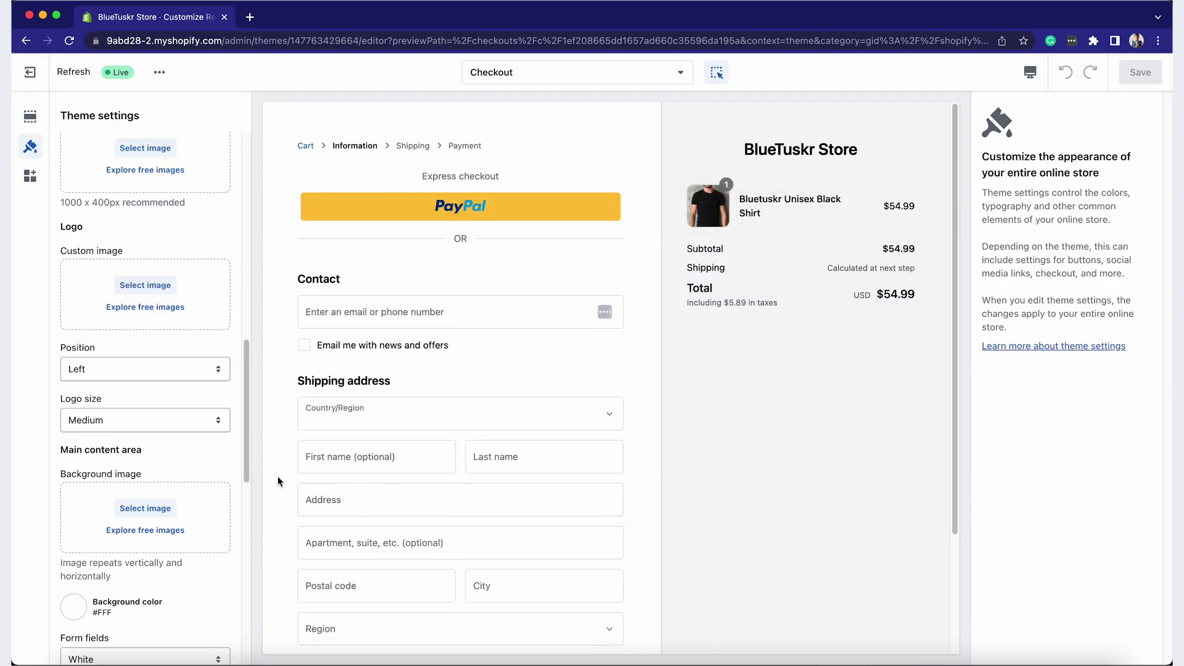
{"action": "scroll", "coordinate": [176, 455], "scroll_direction": "down", "scroll_amount": 3}
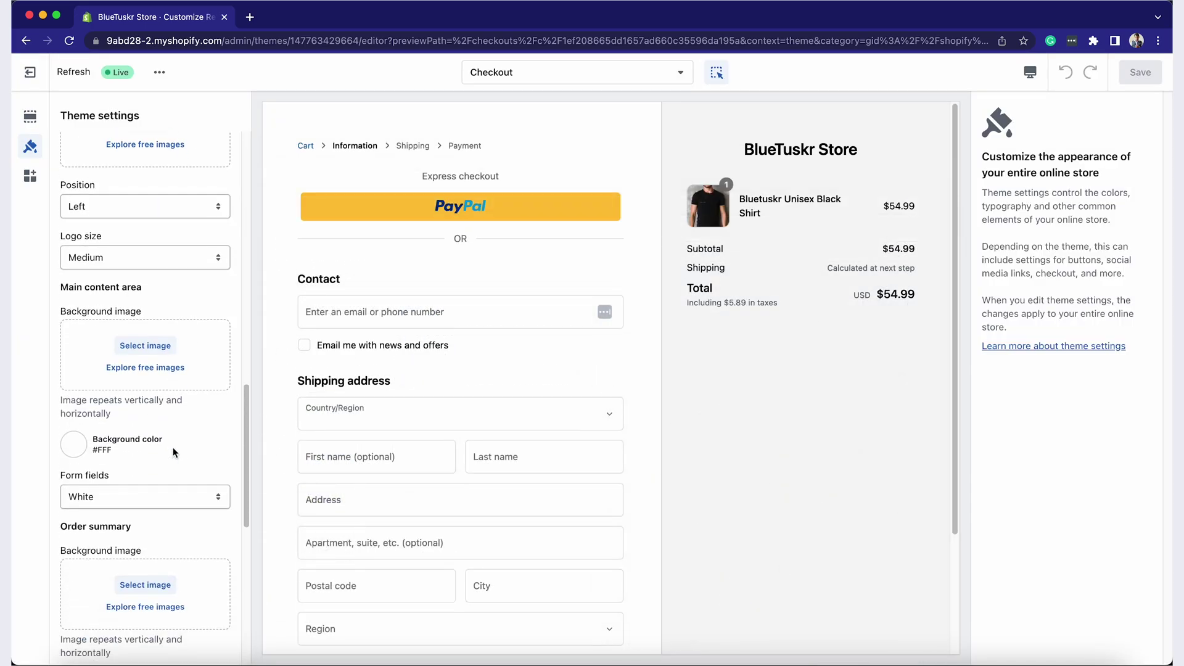
{"action": "scroll", "coordinate": [126, 430], "scroll_direction": "down", "scroll_amount": 2}
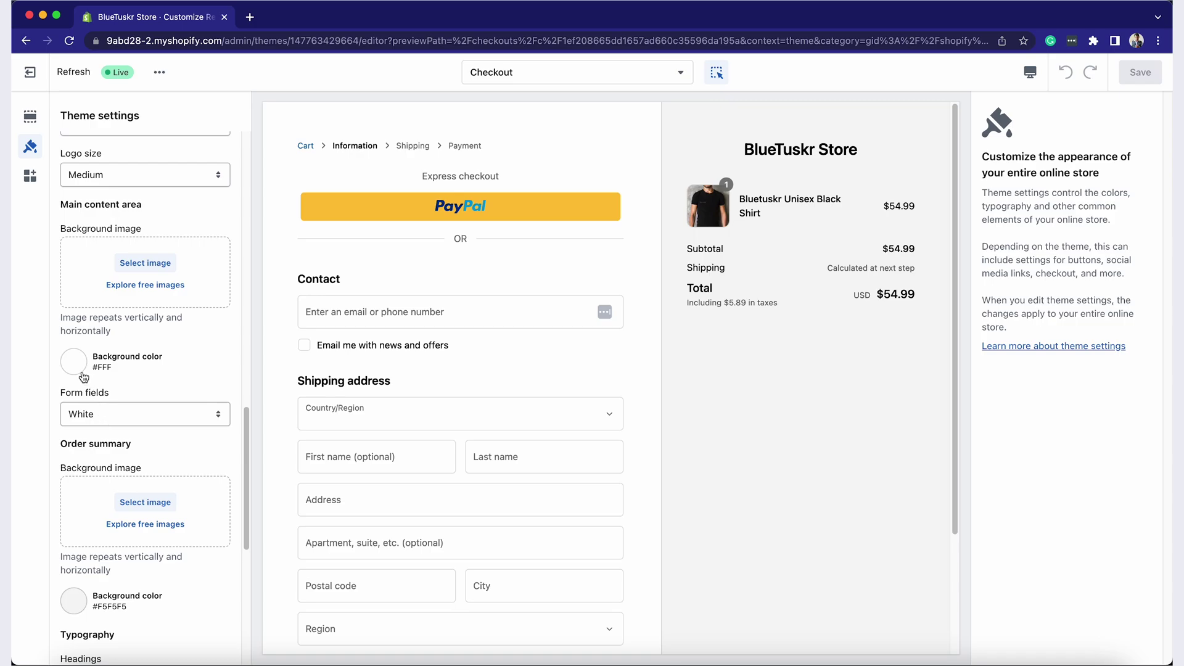
- Set the main content area background to blue #099FFB and the form fields to Transparent
{"action": "left_click", "coordinate": [80, 375]}
{"action": "left_click", "coordinate": [167, 187]}
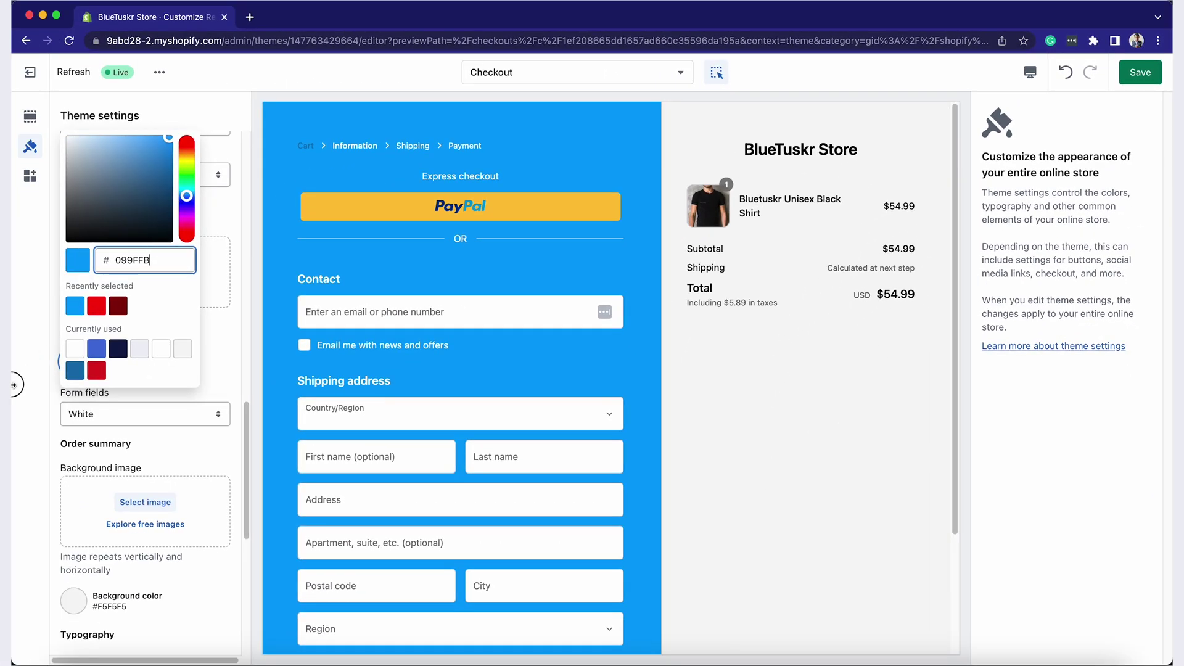
{"action": "left_click", "coordinate": [14, 385]}
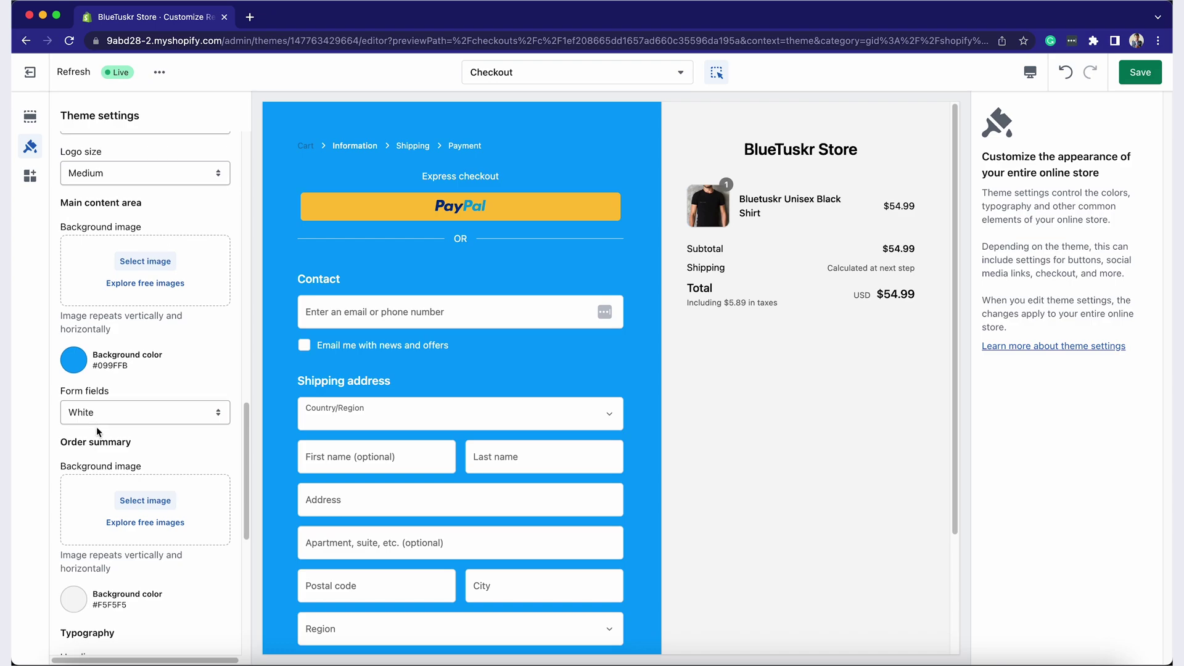
{"action": "scroll", "coordinate": [95, 425], "scroll_direction": "down", "scroll_amount": 2}
{"action": "left_click", "coordinate": [108, 387]}
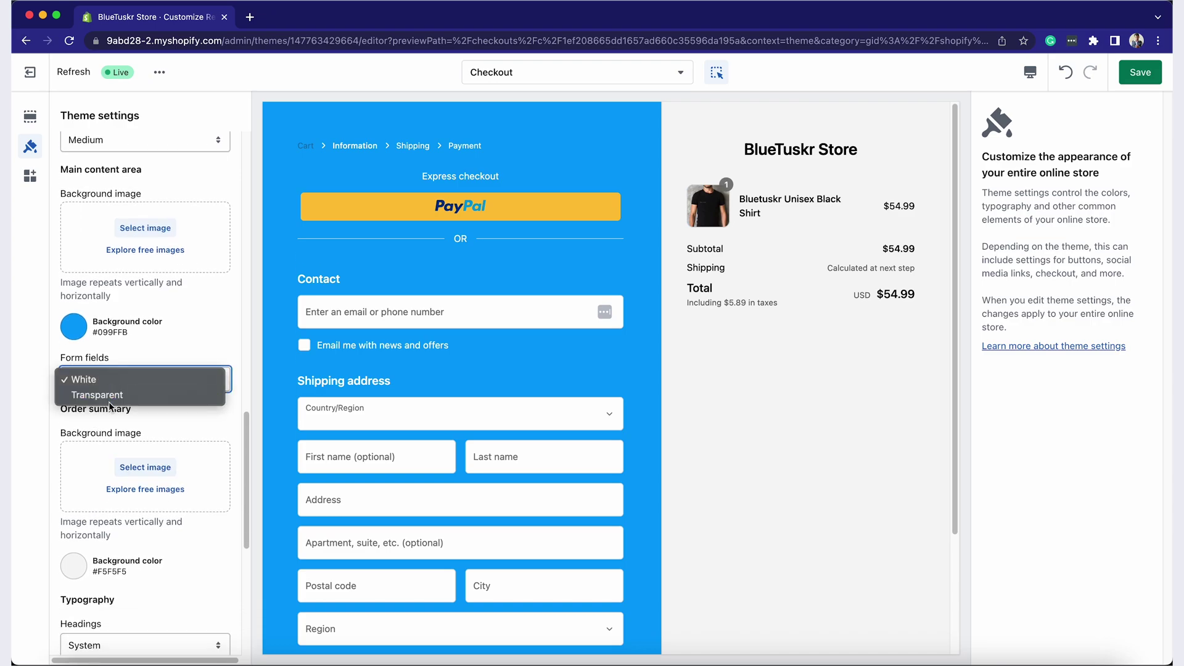
{"action": "left_click", "coordinate": [109, 393]}
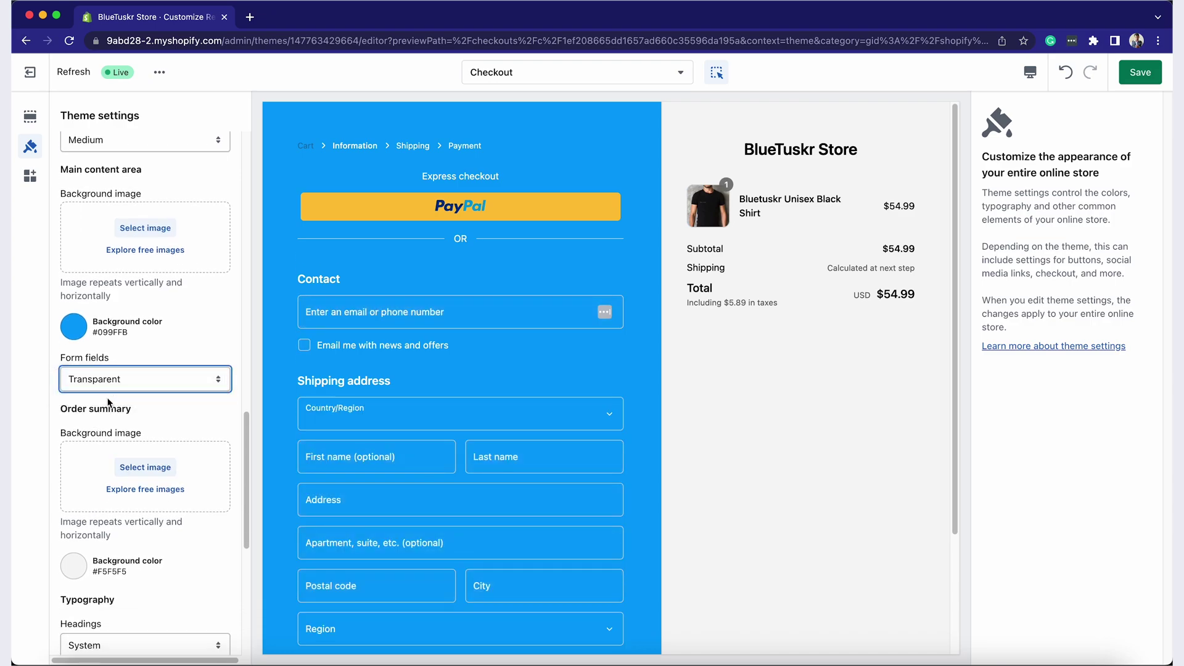
{"action": "left_click", "coordinate": [108, 388]}
- Exit the theme editor, confirming Leave page so the unsaved changes are discarded
{"action": "left_click", "coordinate": [80, 363]}
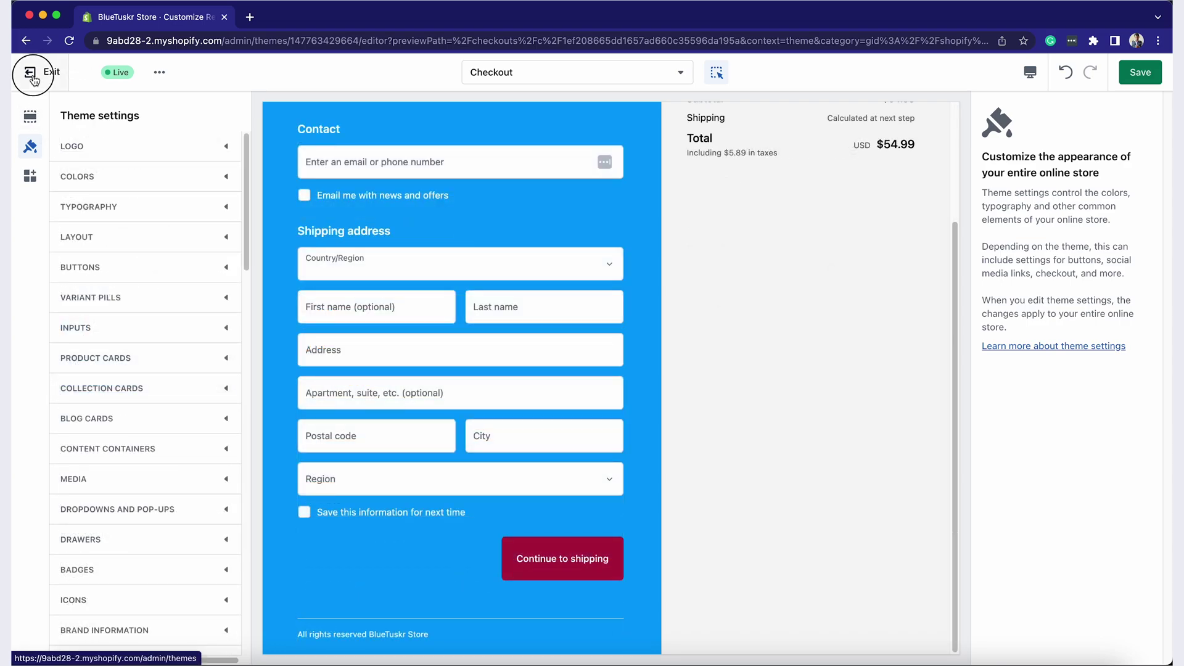
{"action": "left_click", "coordinate": [34, 80]}
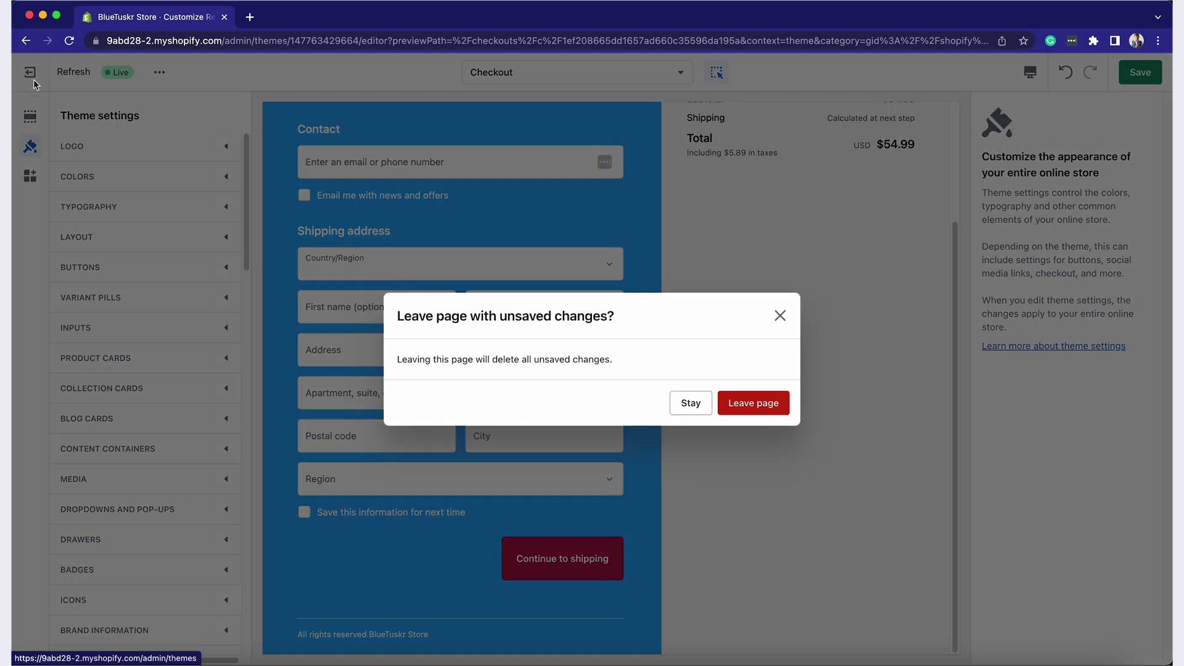
{"action": "left_click", "coordinate": [771, 404]}
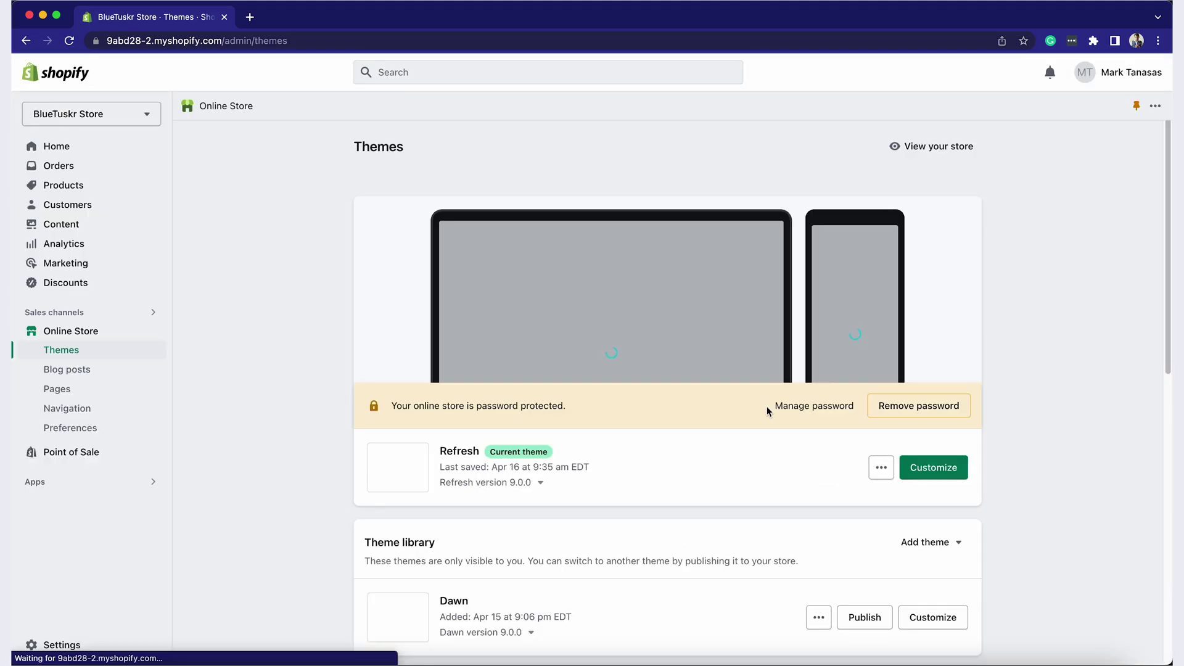
- Go to Settings > Checkout and scroll down to the Customer information options
{"action": "left_click", "coordinate": [105, 646]}
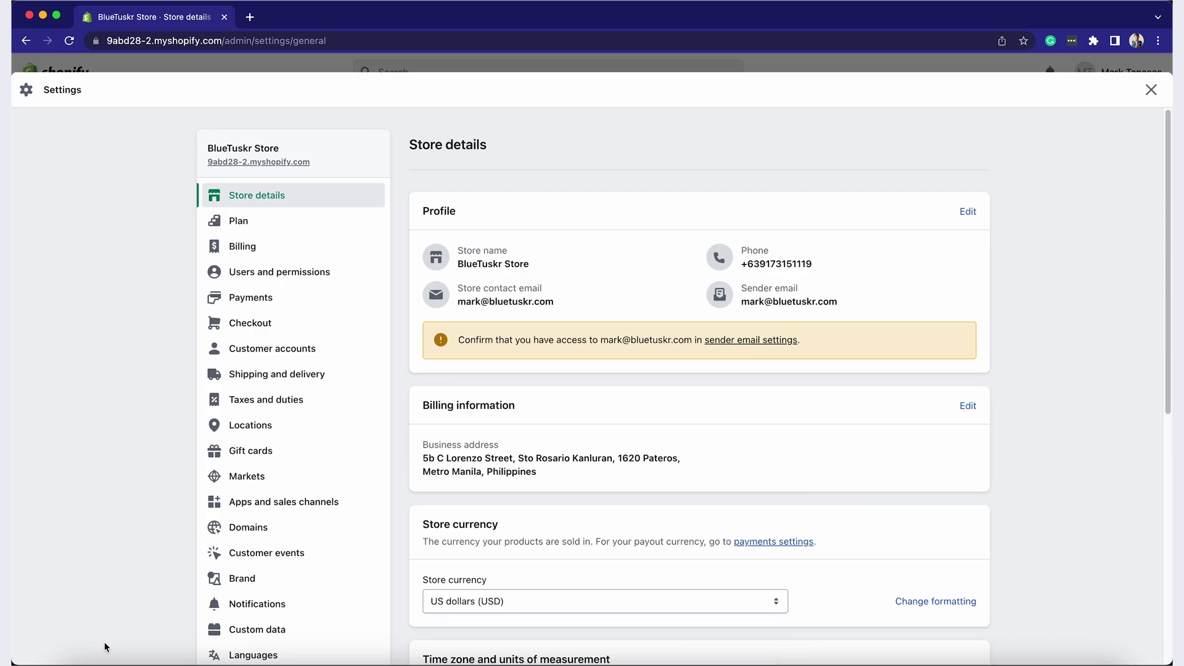
{"action": "left_click", "coordinate": [278, 336]}
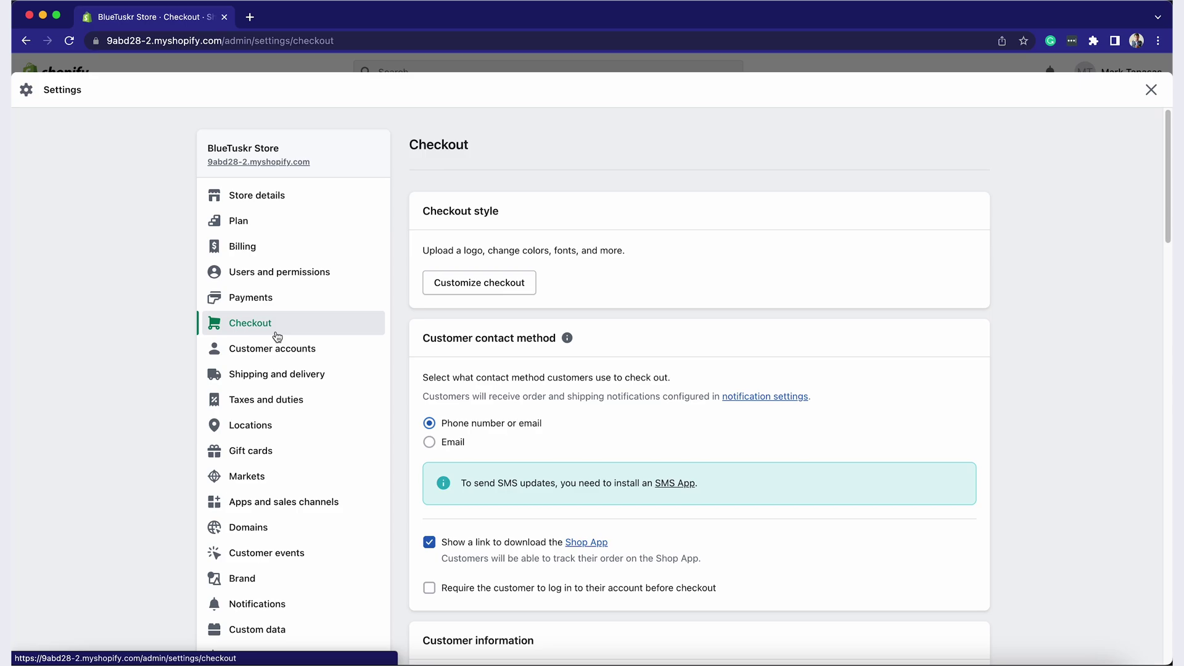
{"action": "scroll", "coordinate": [956, 395], "scroll_direction": "down", "scroll_amount": 7}
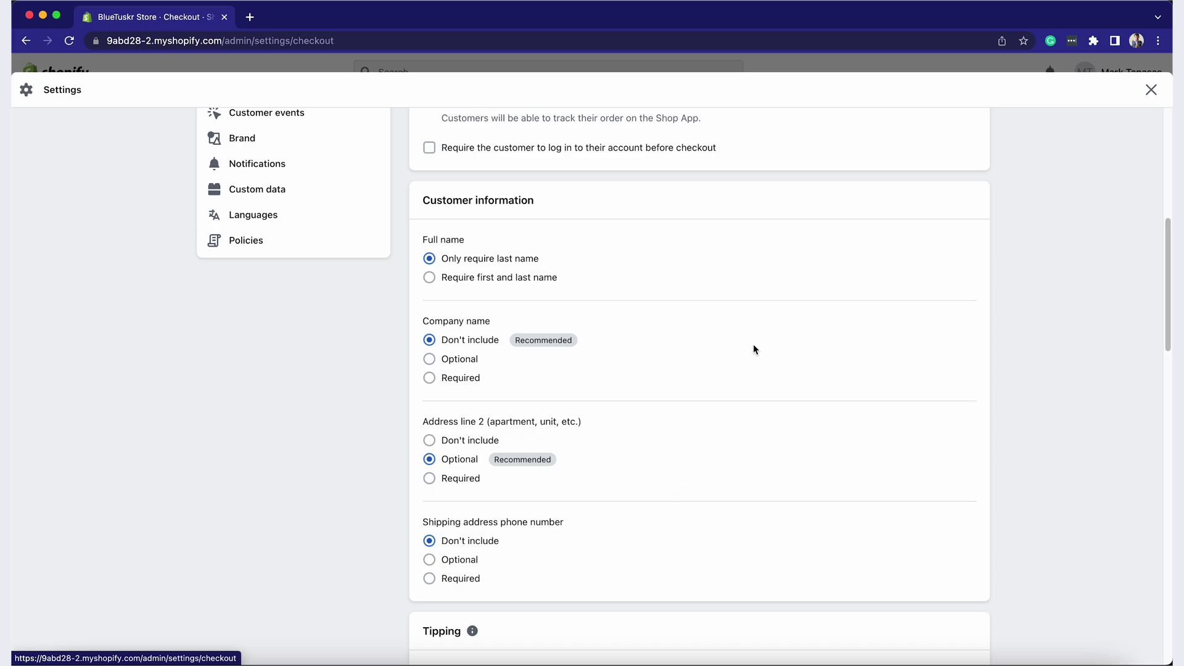
{"action": "scroll", "coordinate": [753, 349], "scroll_direction": "down", "scroll_amount": 3}
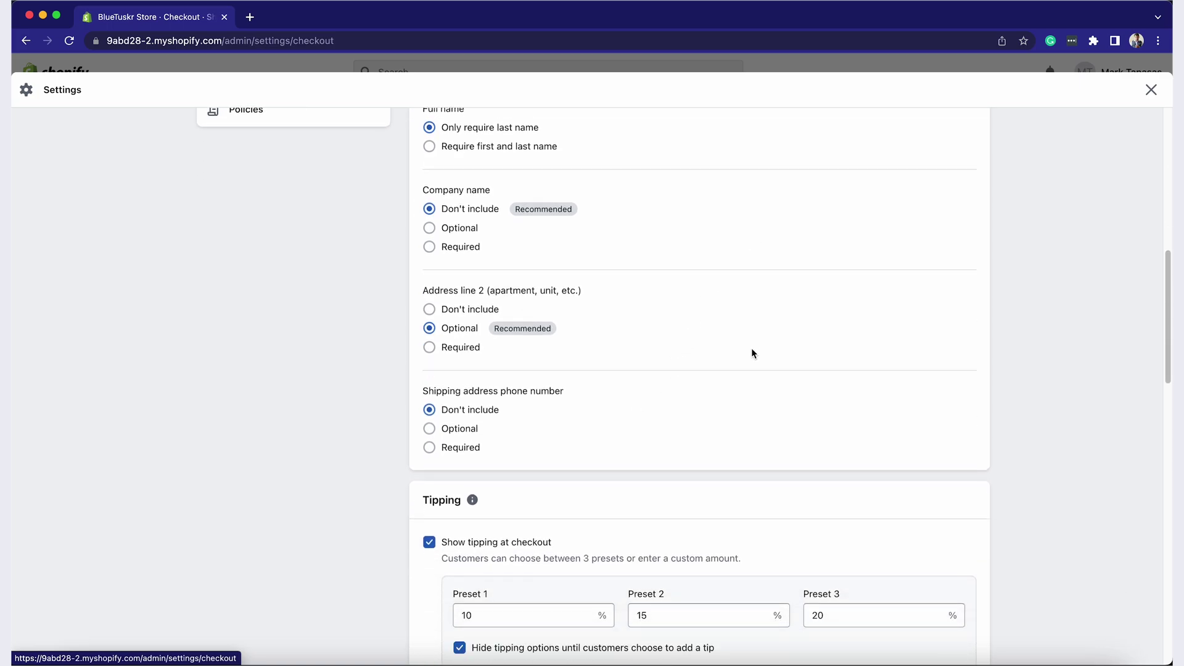
{"action": "scroll", "coordinate": [751, 353], "scroll_direction": "down", "scroll_amount": 10}
{"action": "scroll", "coordinate": [752, 354], "scroll_direction": "down", "scroll_amount": 1}
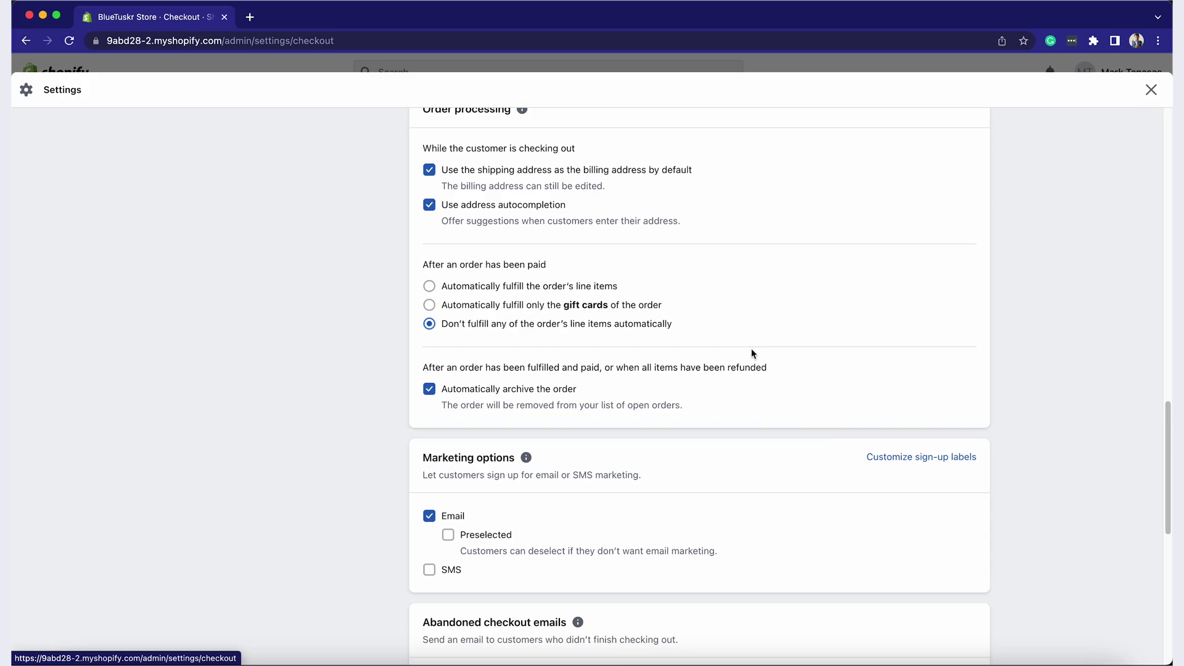
{"action": "scroll", "coordinate": [752, 353], "scroll_direction": "up", "scroll_amount": 1}
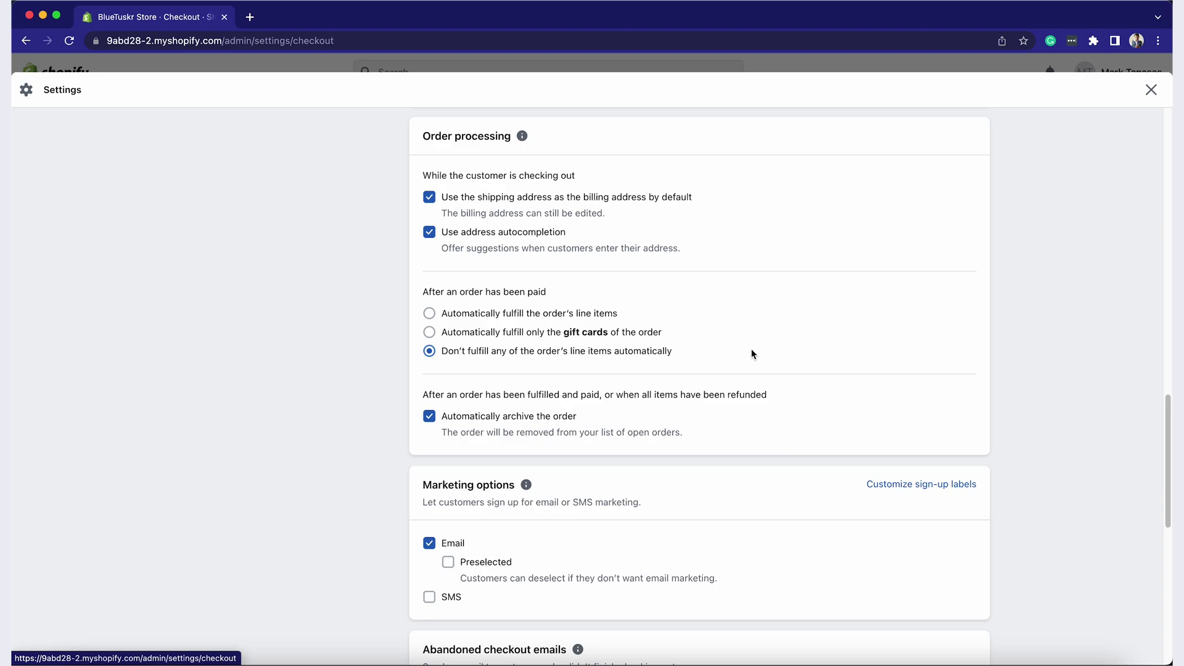
{"action": "scroll", "coordinate": [426, 236], "scroll_direction": "down", "scroll_amount": 1}
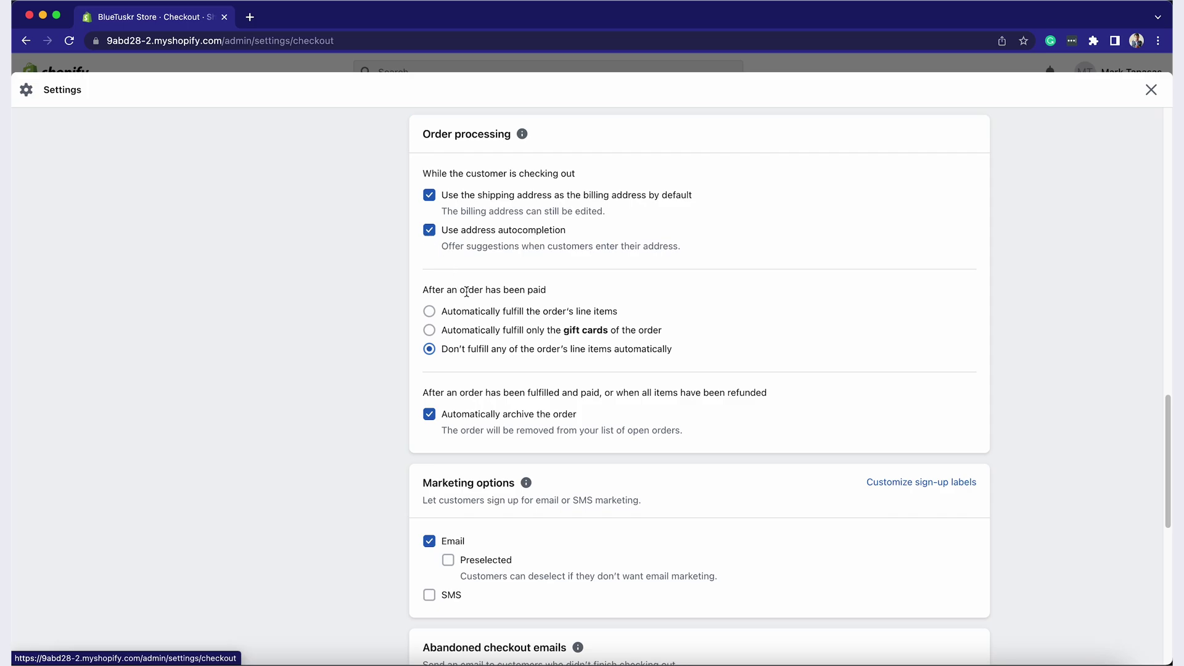
{"action": "scroll", "coordinate": [470, 296], "scroll_direction": "down", "scroll_amount": 2}
{"action": "scroll", "coordinate": [500, 353], "scroll_direction": "down", "scroll_amount": 4}
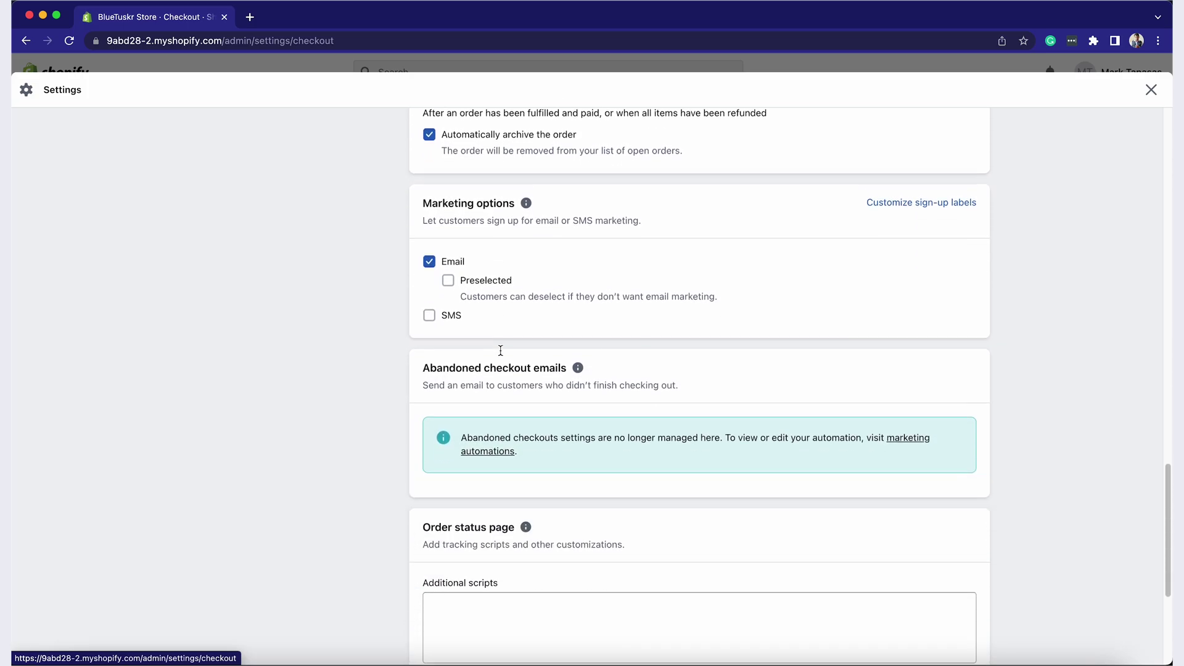
{"action": "scroll", "coordinate": [501, 356], "scroll_direction": "down", "scroll_amount": 2}
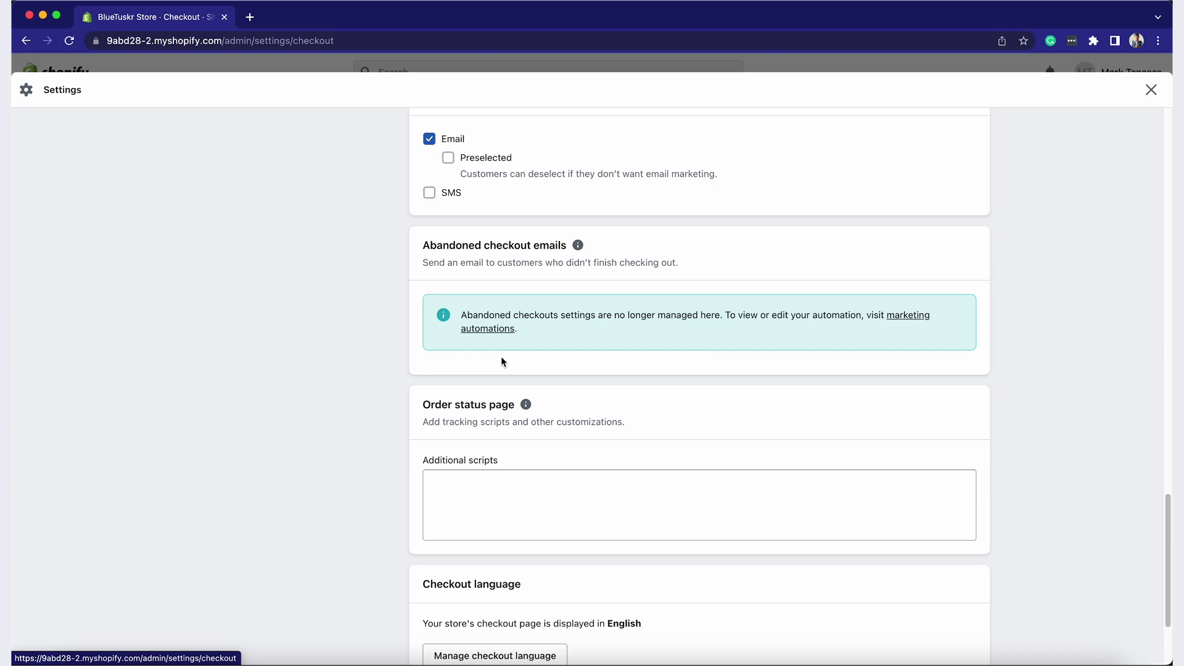
- Put the cursor in the order status page's Additional scripts box and scroll down to the Save button
{"action": "left_click", "coordinate": [526, 500]}
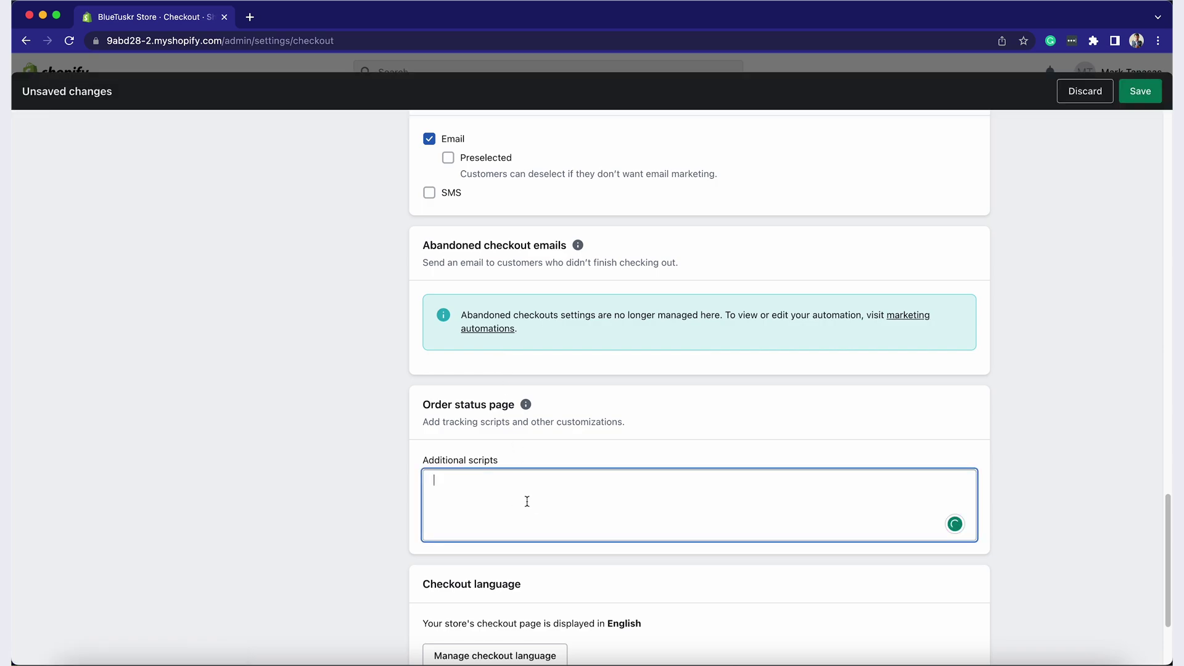
{"action": "scroll", "coordinate": [791, 357], "scroll_direction": "down", "scroll_amount": 3}
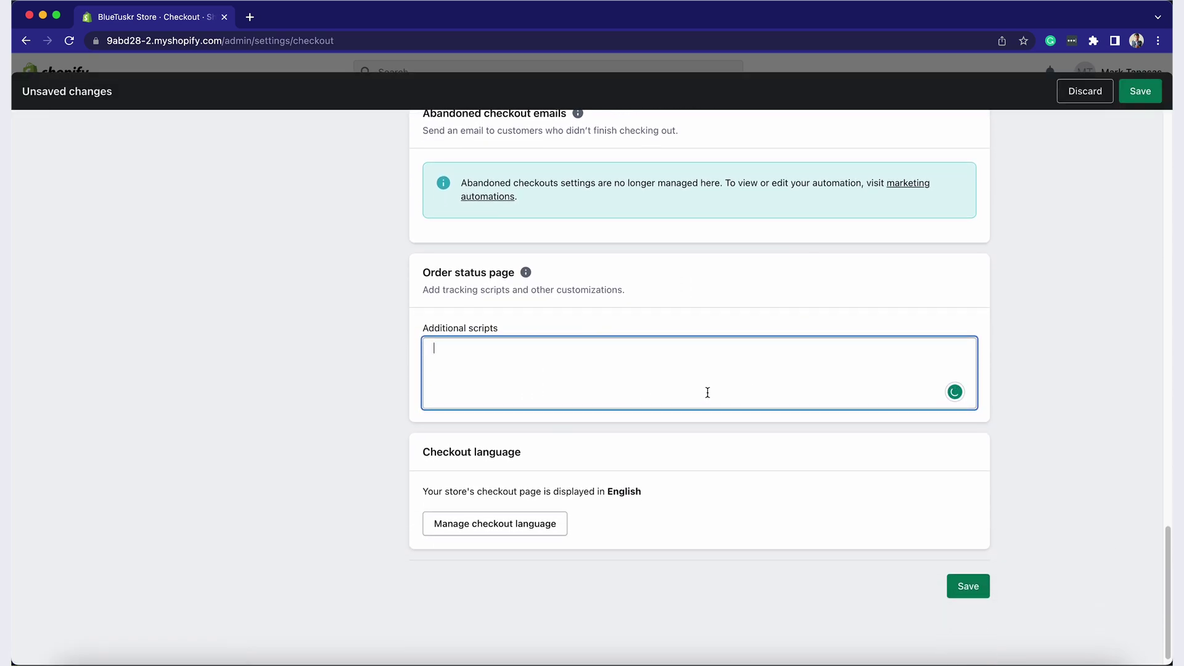